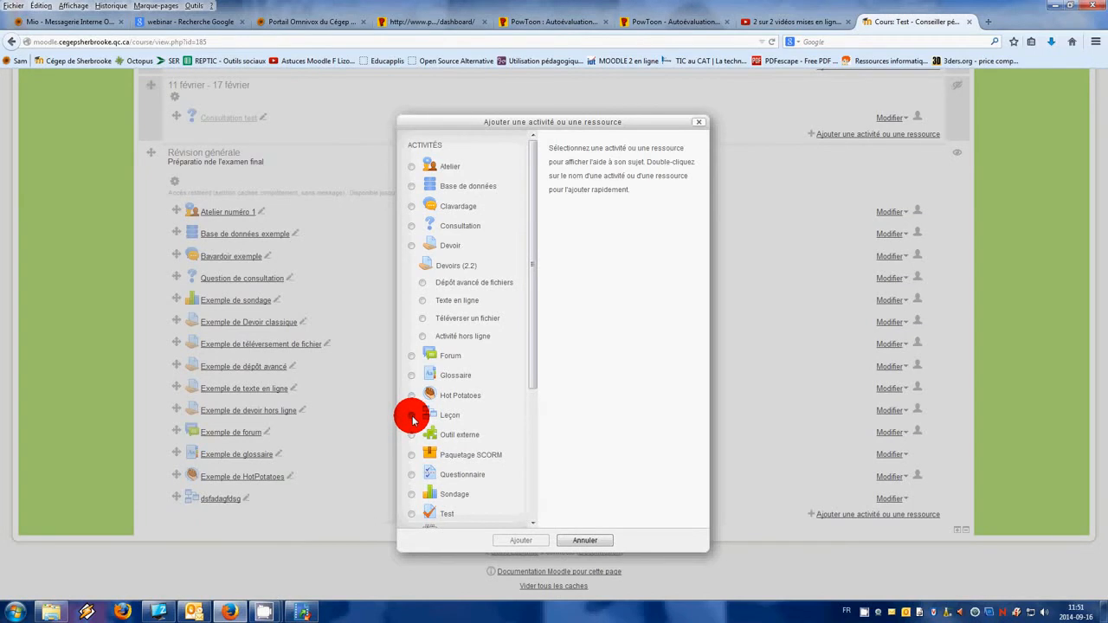
Add a Leçon activity to the Révision générale section and name it "Exemple de leçon".
left_click(412, 416)
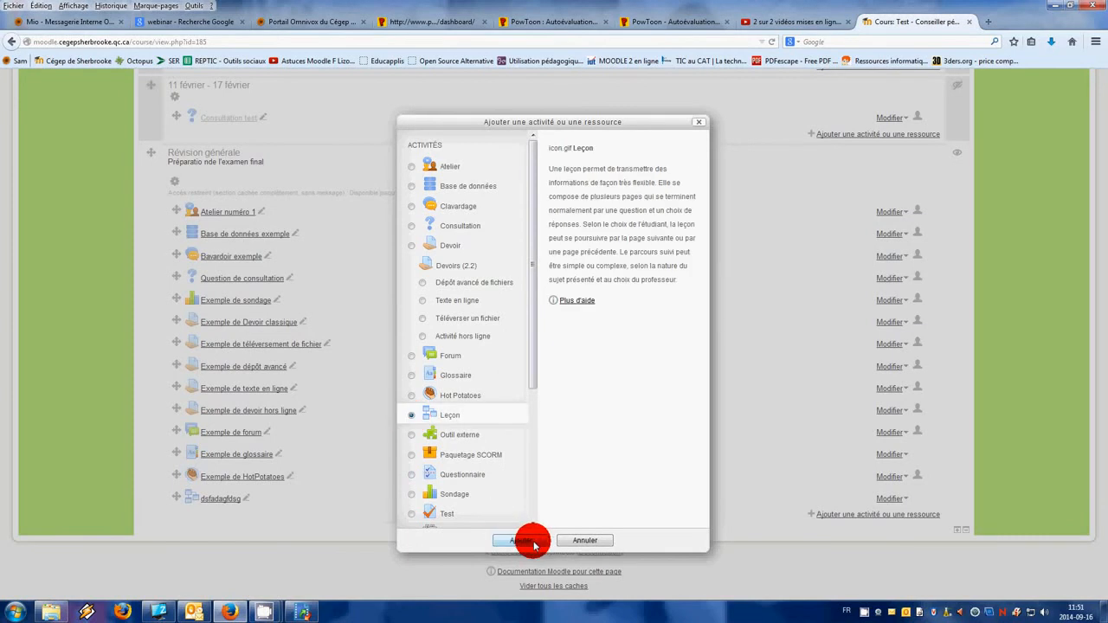
left_click(534, 541)
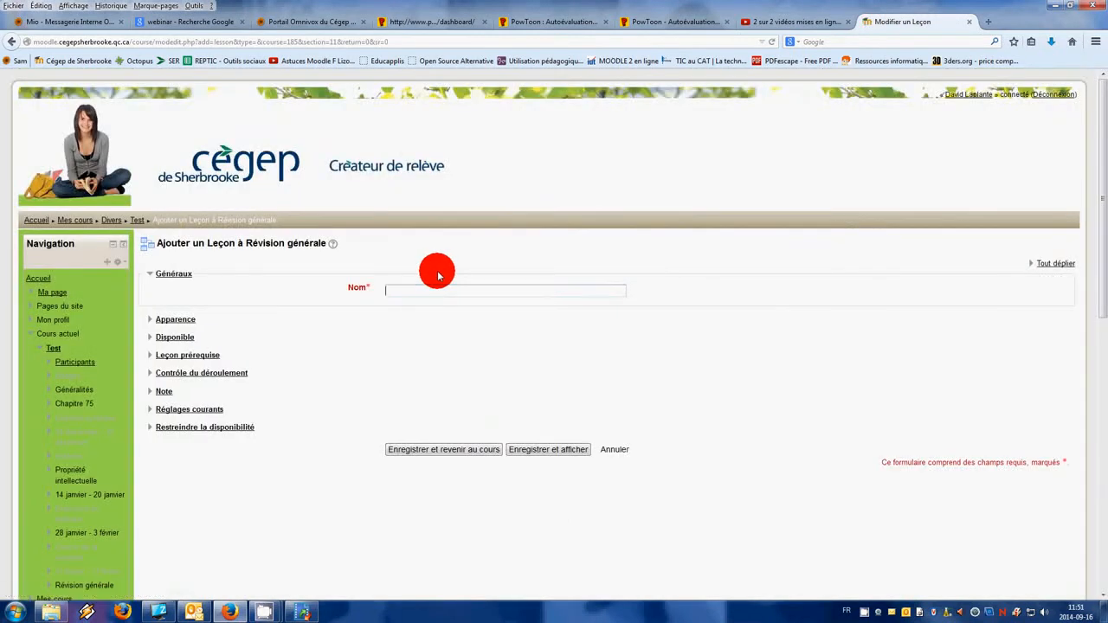
type("Exemple de leçon")
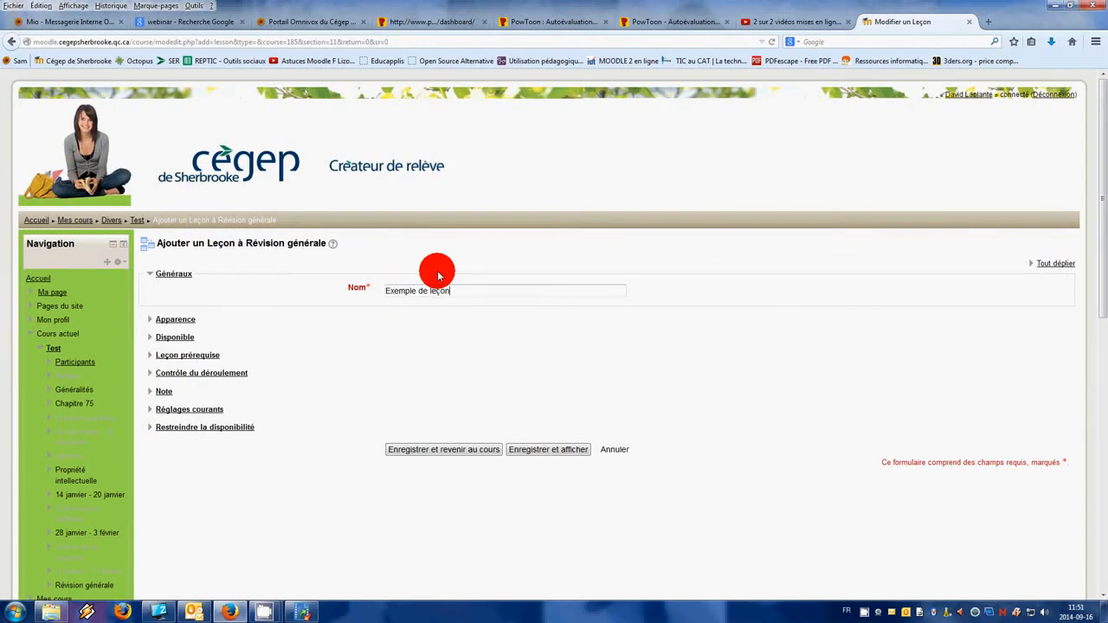
Examine the lesson's Apparence, Disponible, Leçon prérequise, Contrôle du déroulement and Note settings.
left_click(176, 320)
scroll(460, 141, "down", 3)
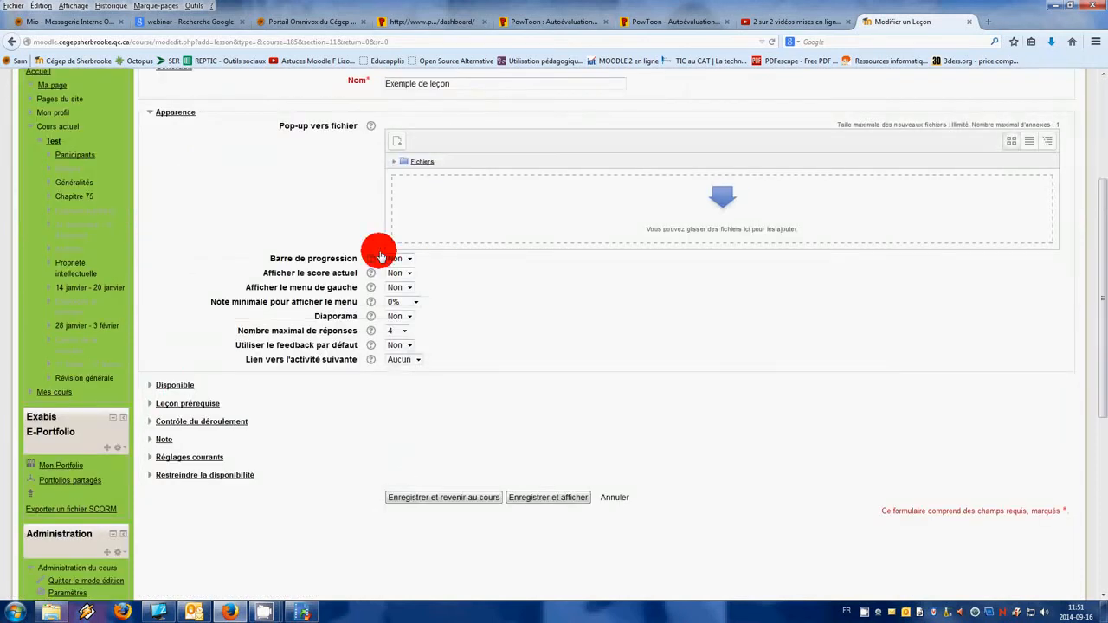
left_click(176, 385)
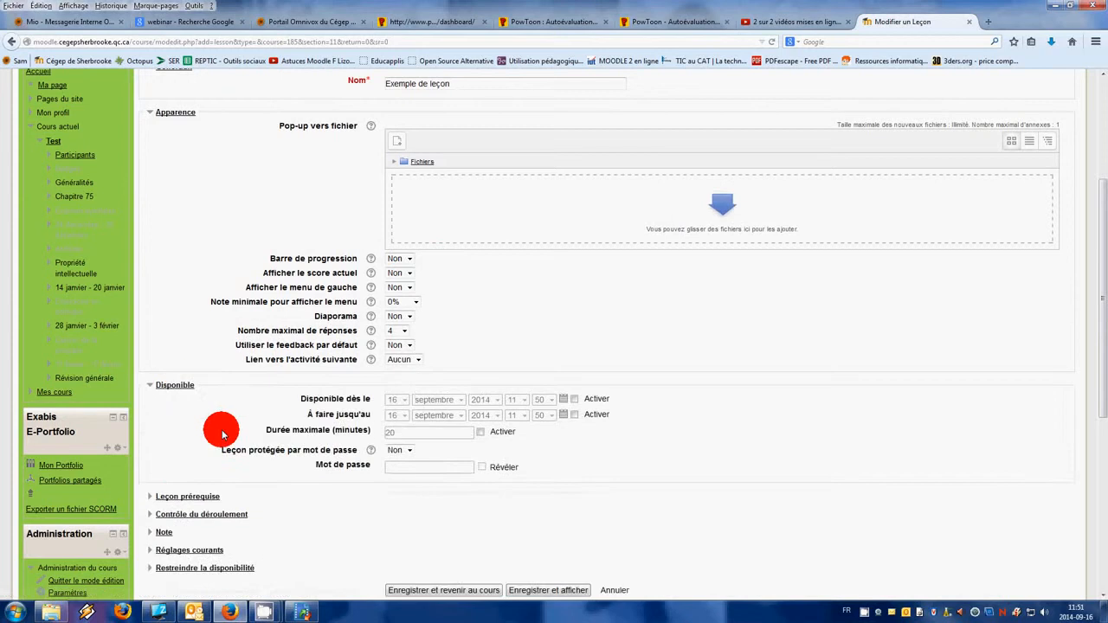
scroll(199, 424, "down", 3)
left_click(206, 358)
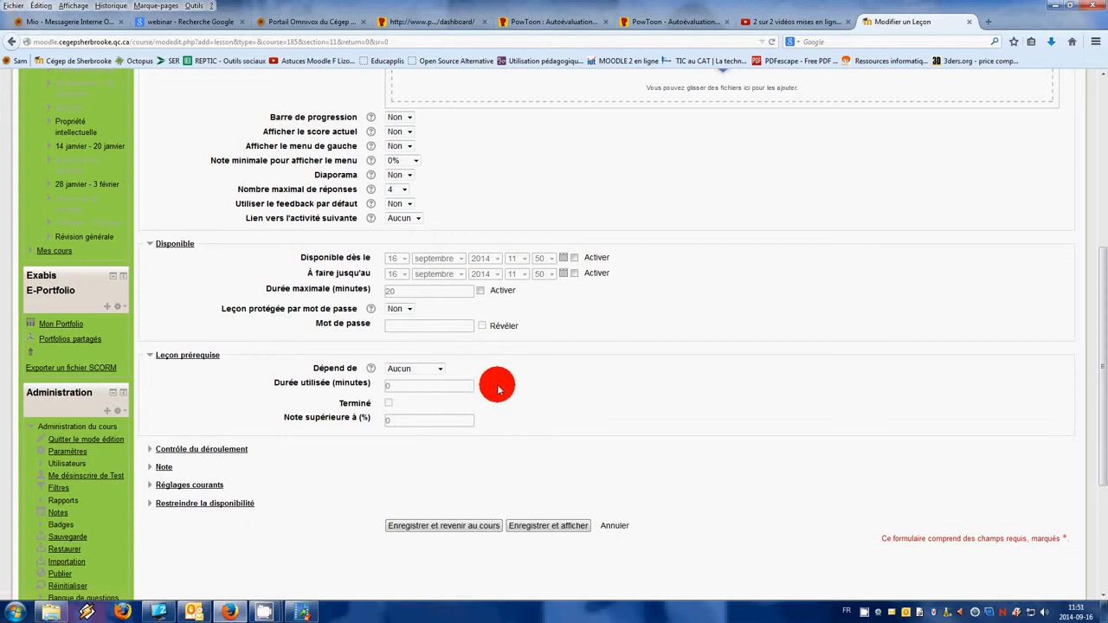
left_click(442, 373)
left_click(441, 372)
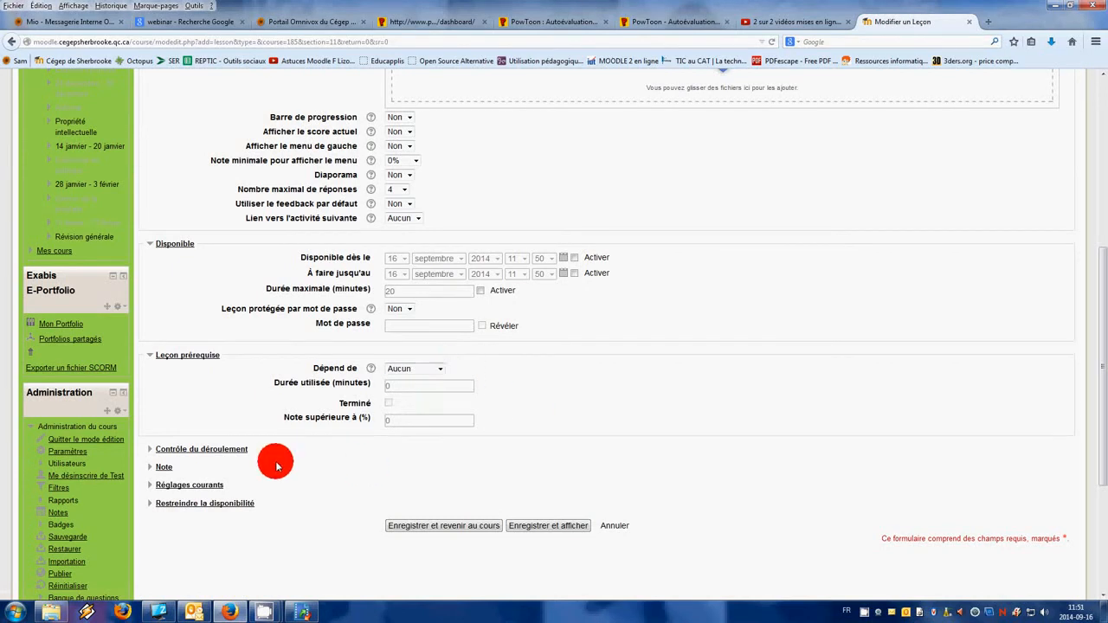
left_click(217, 446)
scroll(304, 446, "down", 4)
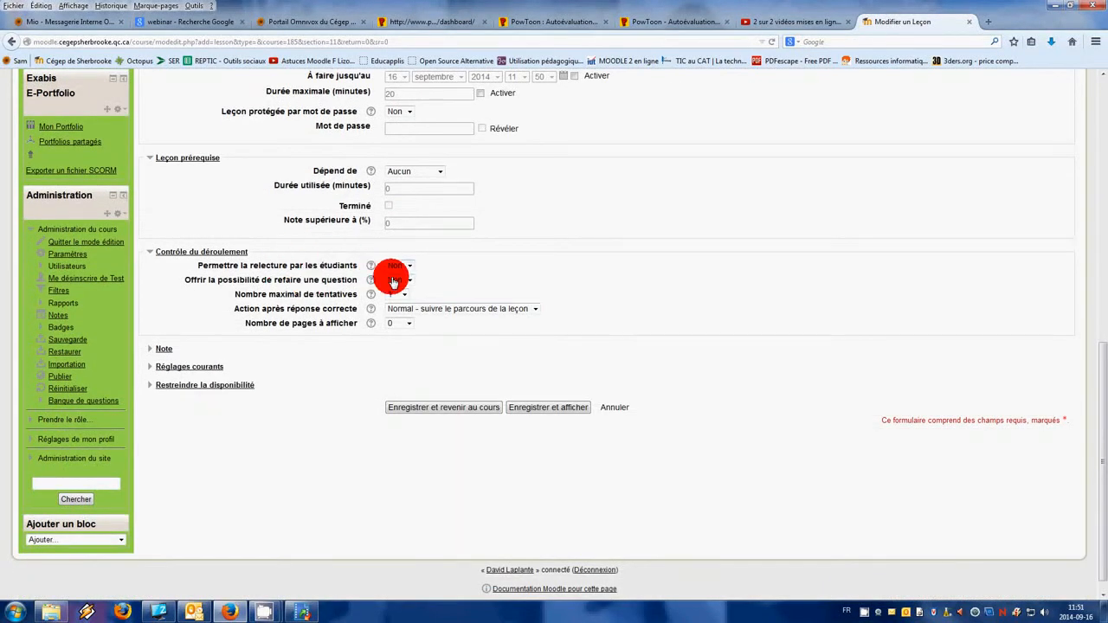
left_click(164, 348)
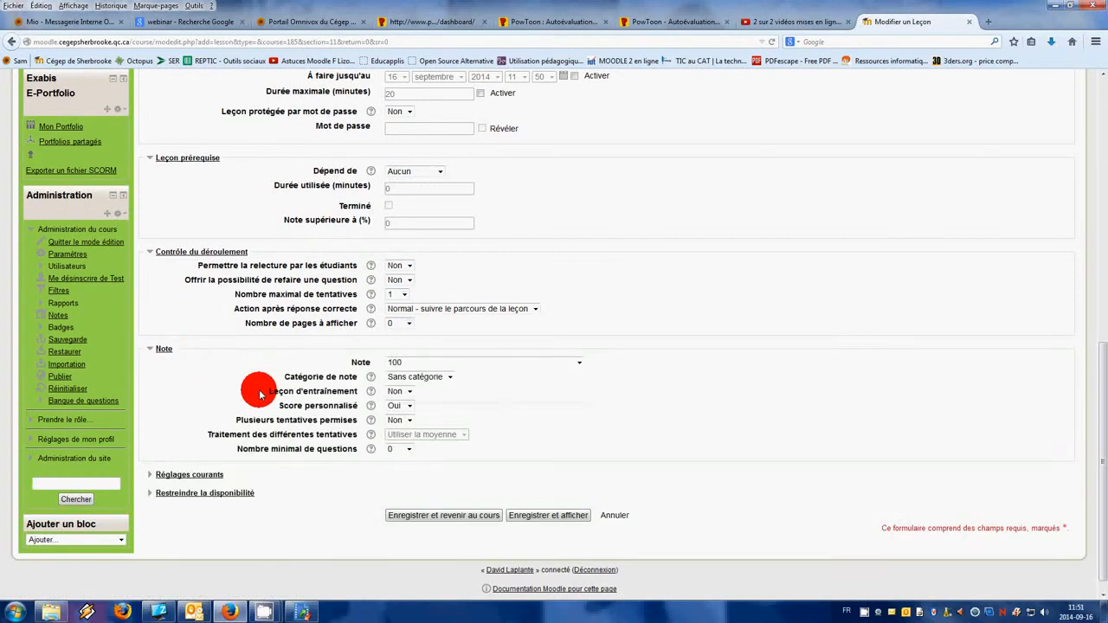
scroll(344, 338, "down", 1)
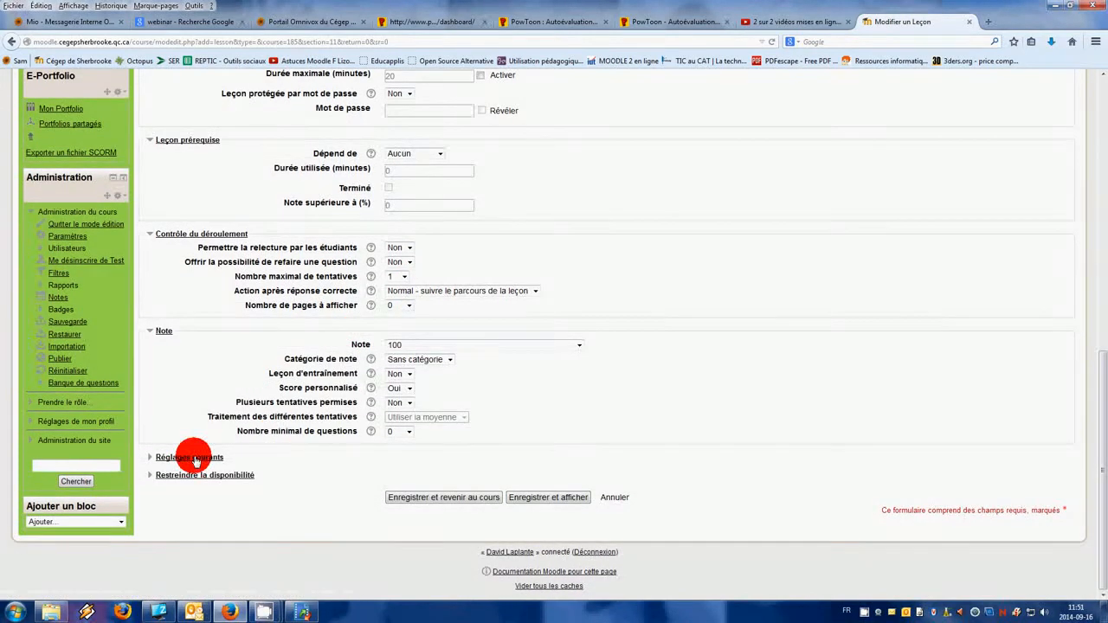
Save and display the lesson, and start a content page titled "Contenu du premier chapitre" with the text "Eh bien voici le contenu".
left_click(565, 499)
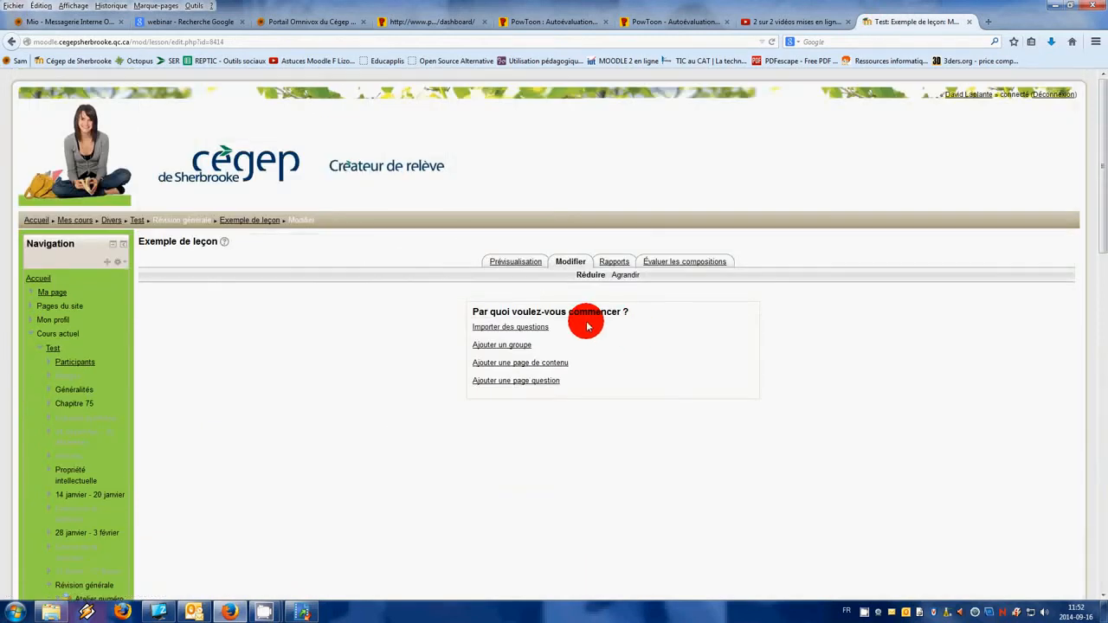
left_click(538, 361)
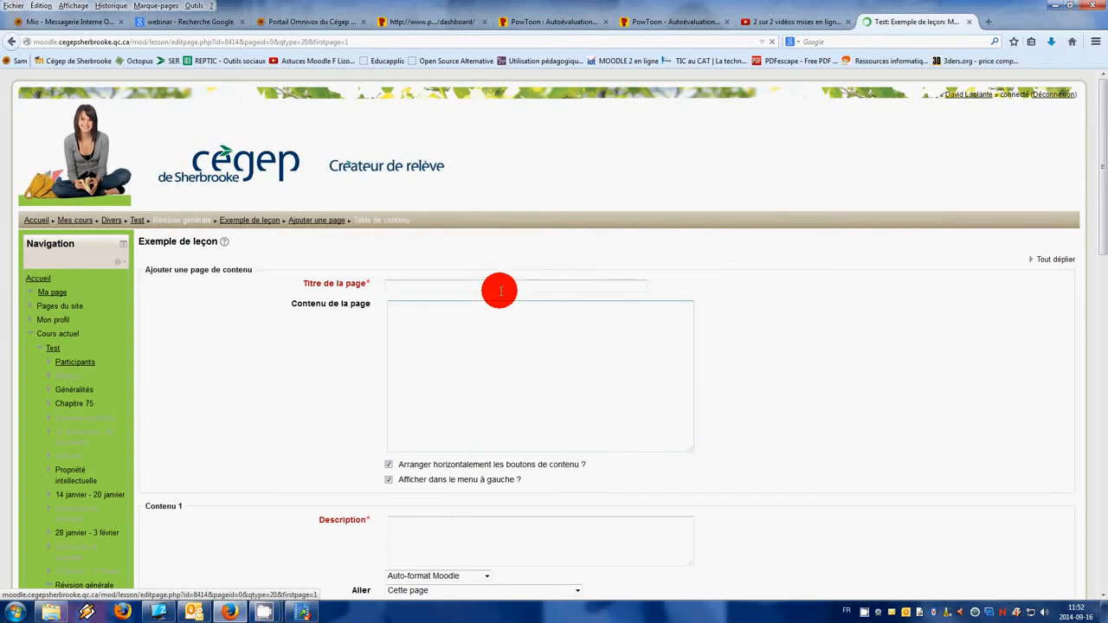
left_click(502, 285)
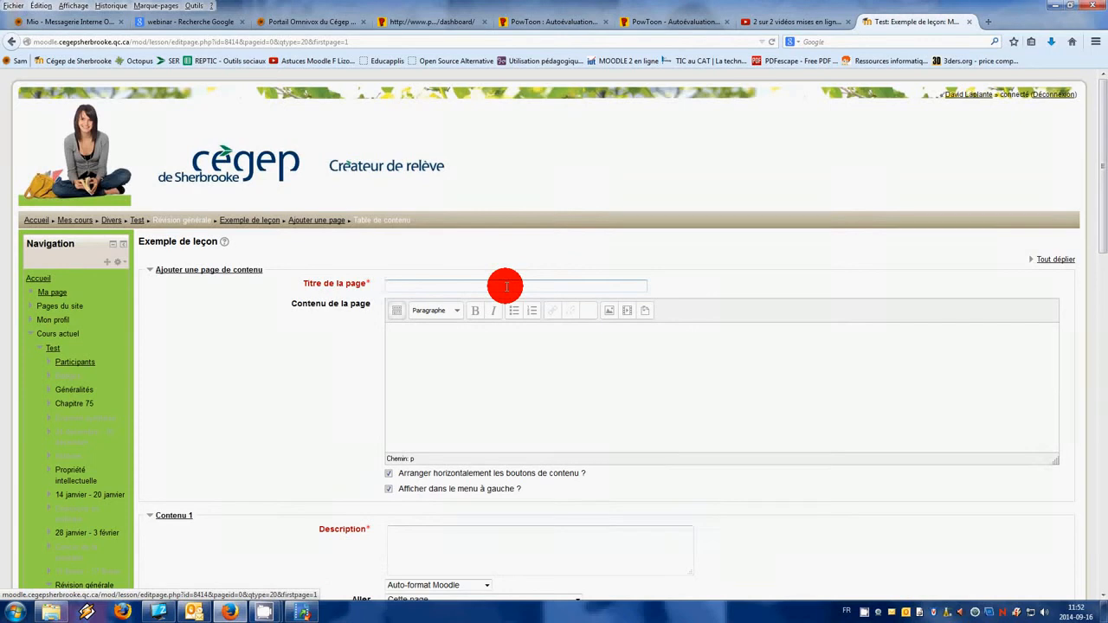
type("Contenu du premier chapit")
left_click(504, 332)
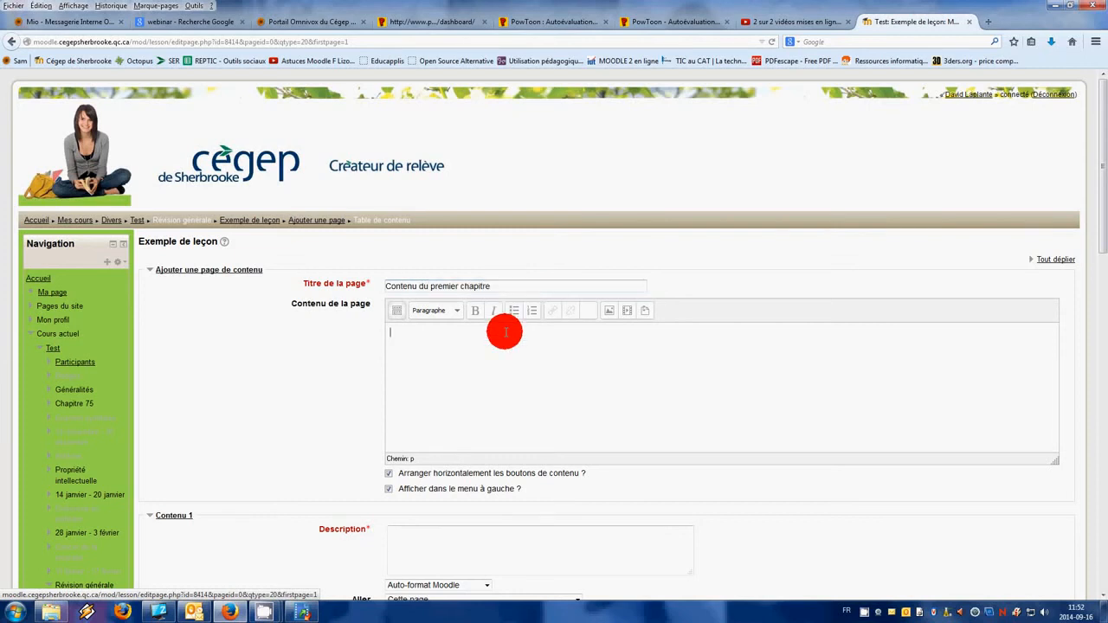
type("Eh bien voici le contenu")
Enter "Ceci est le premier contenu" as the description of Contenu 1 and expand Contenu 2.
left_click(468, 529)
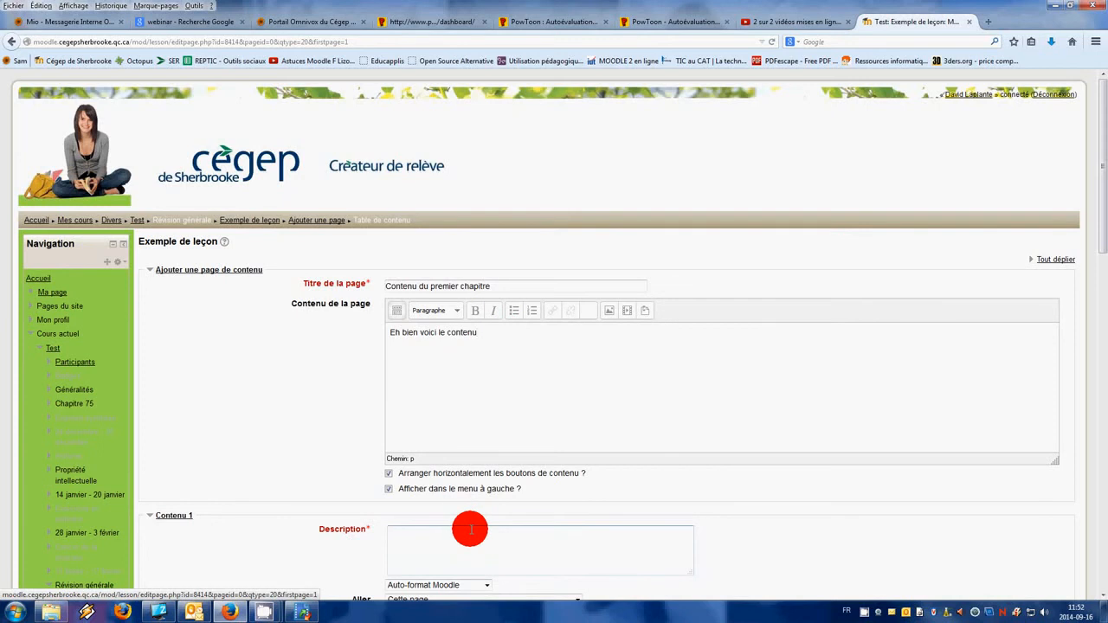
type("Ceci est le premier contenu")
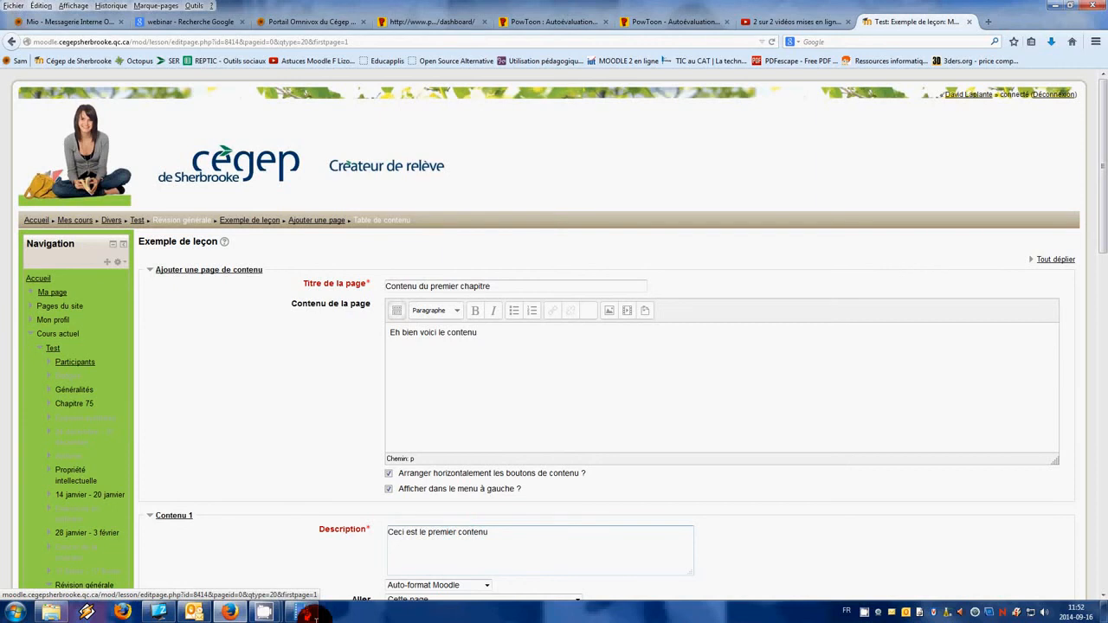
scroll(353, 507, "down", 4)
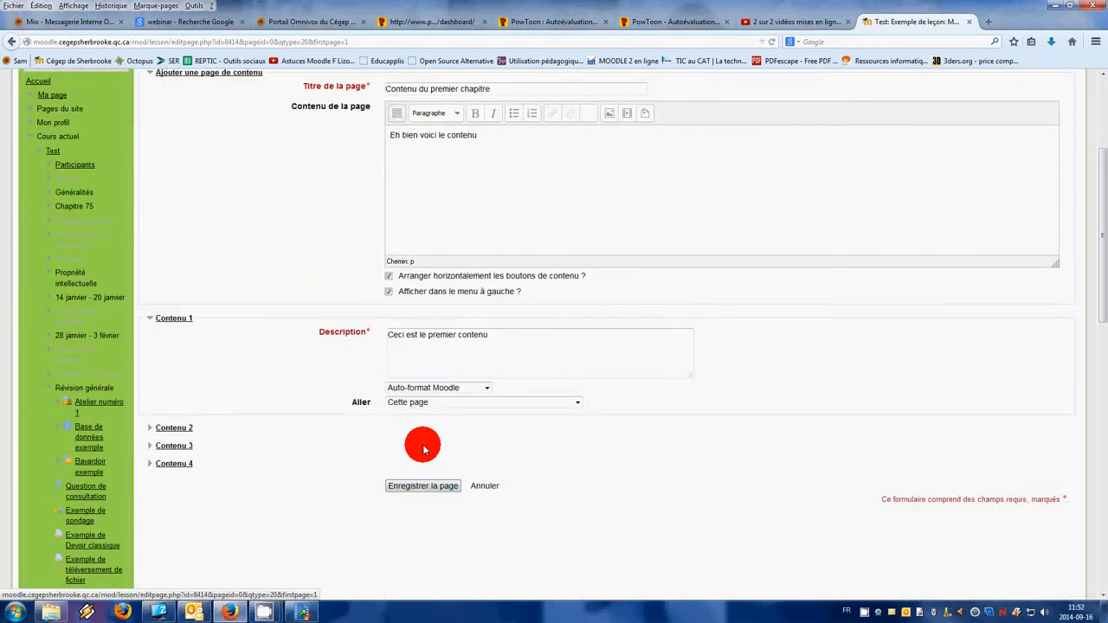
left_click(173, 428)
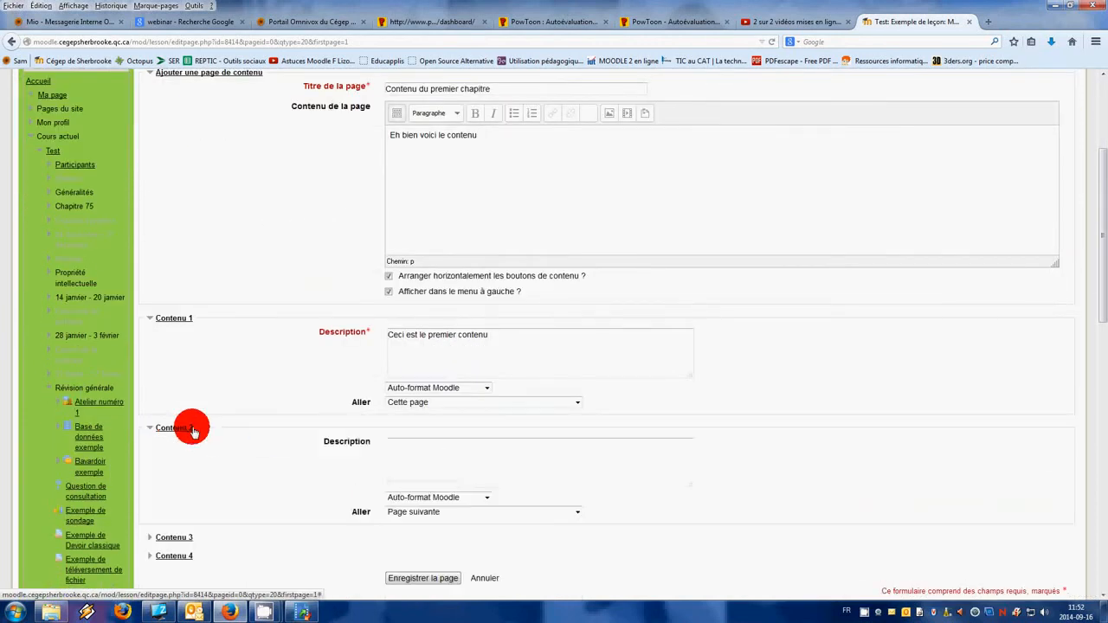
Try Format Markdown for the Contenu 1 description and view its available jump destinations.
left_click(456, 392)
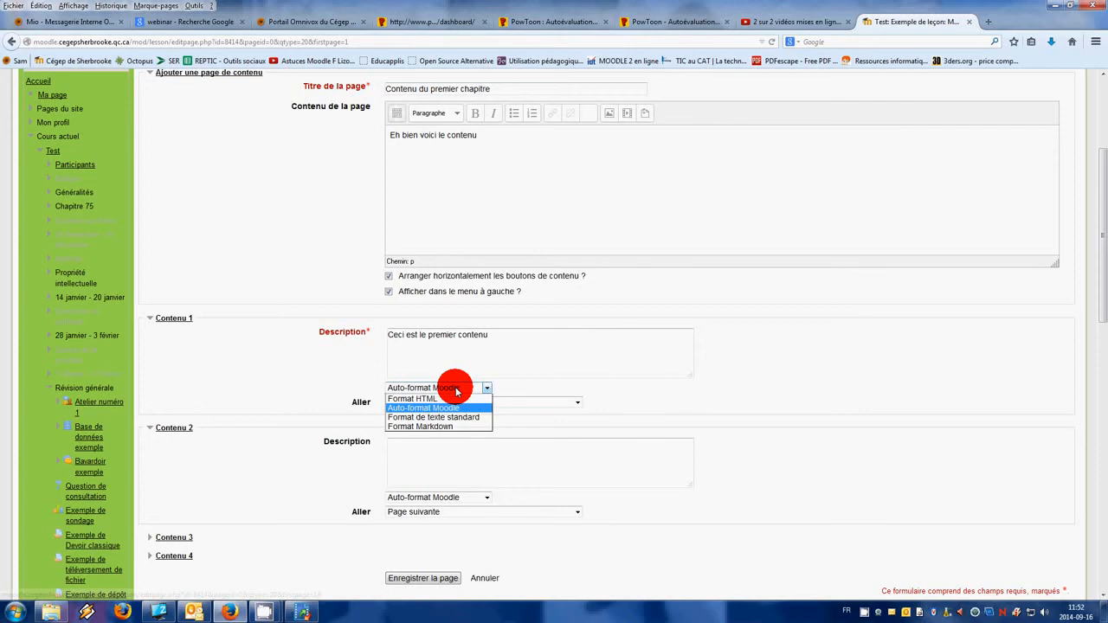
left_click(419, 427)
left_click(430, 389)
left_click(433, 404)
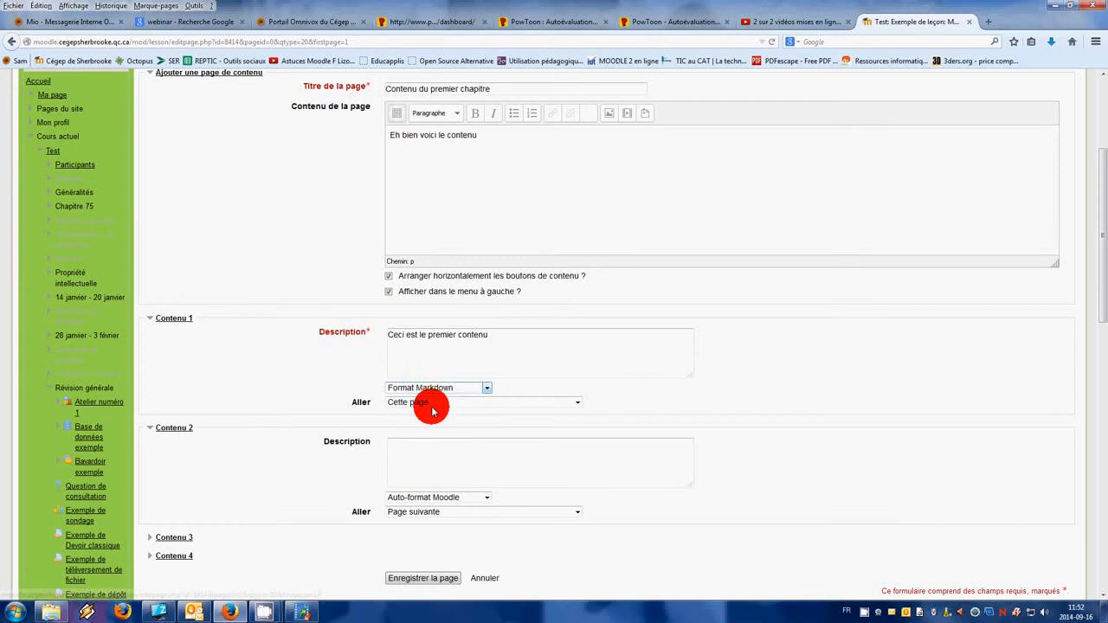
left_click(435, 404)
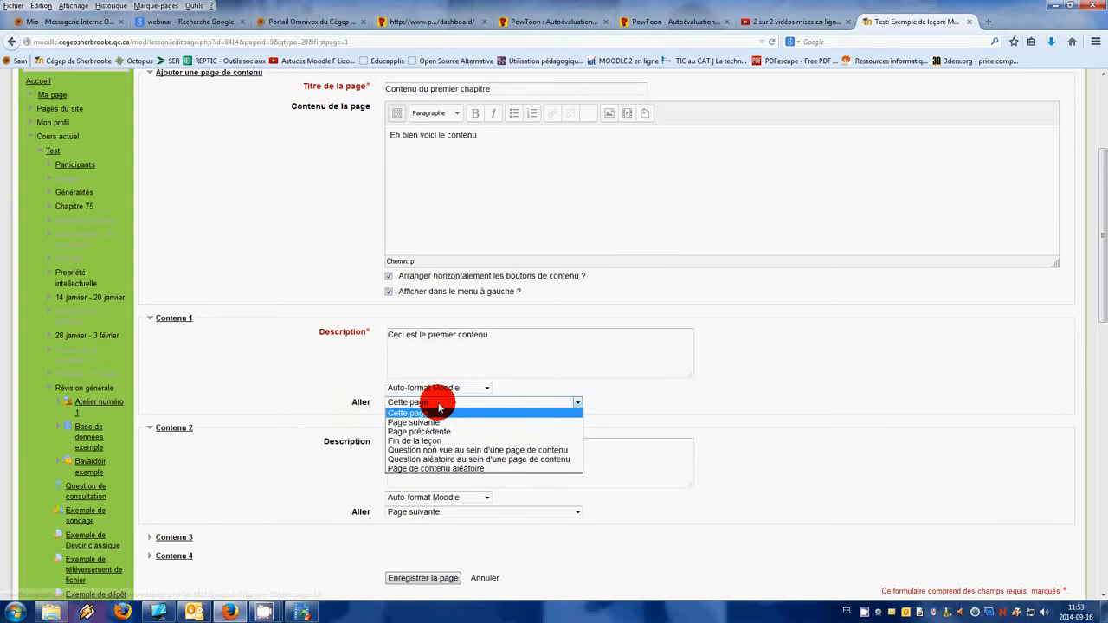
left_click(439, 412)
Describe Contenu 2 as "Ceci est le second contenu" and Contenu 3 as "Ceci est le troisième contenu", and save the content page.
left_click(442, 448)
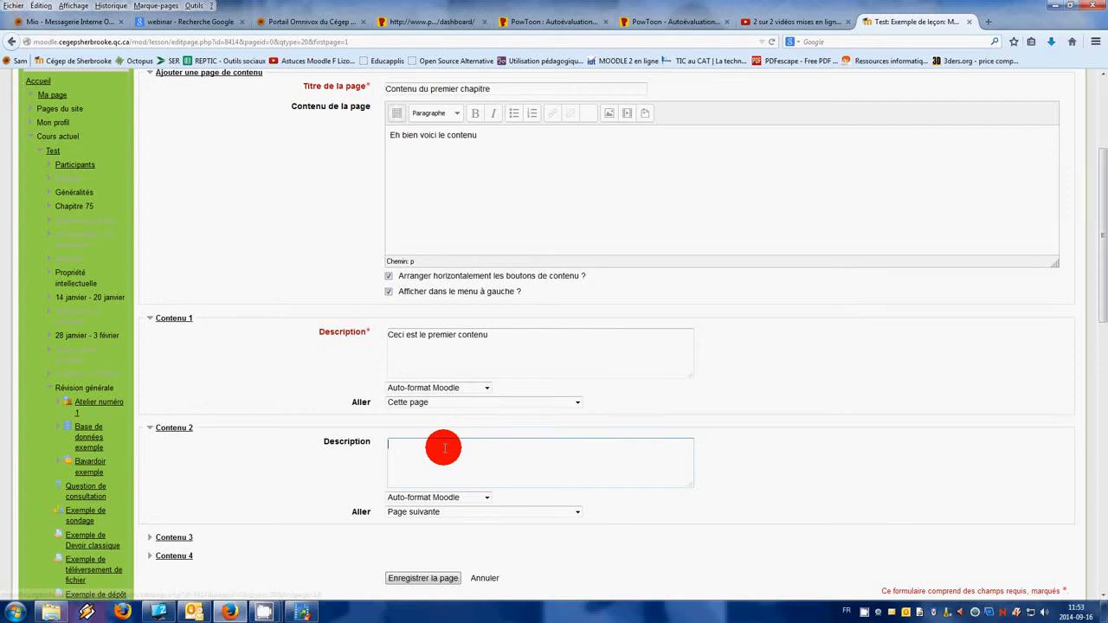
type("Ceci est le second contenu")
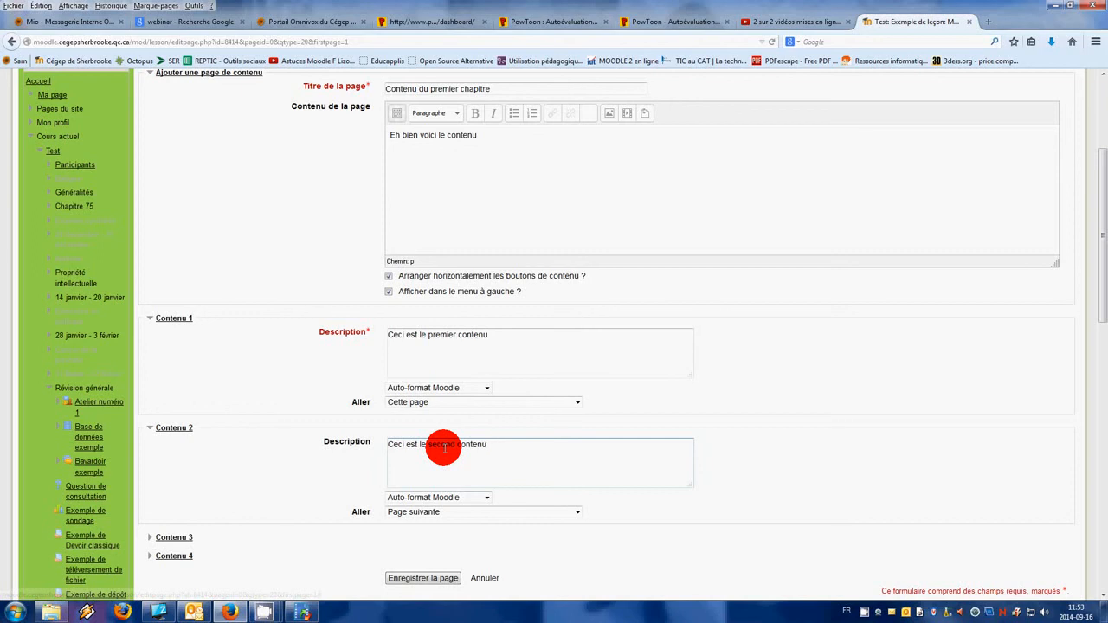
left_click(173, 538)
left_click(432, 555)
type("C")
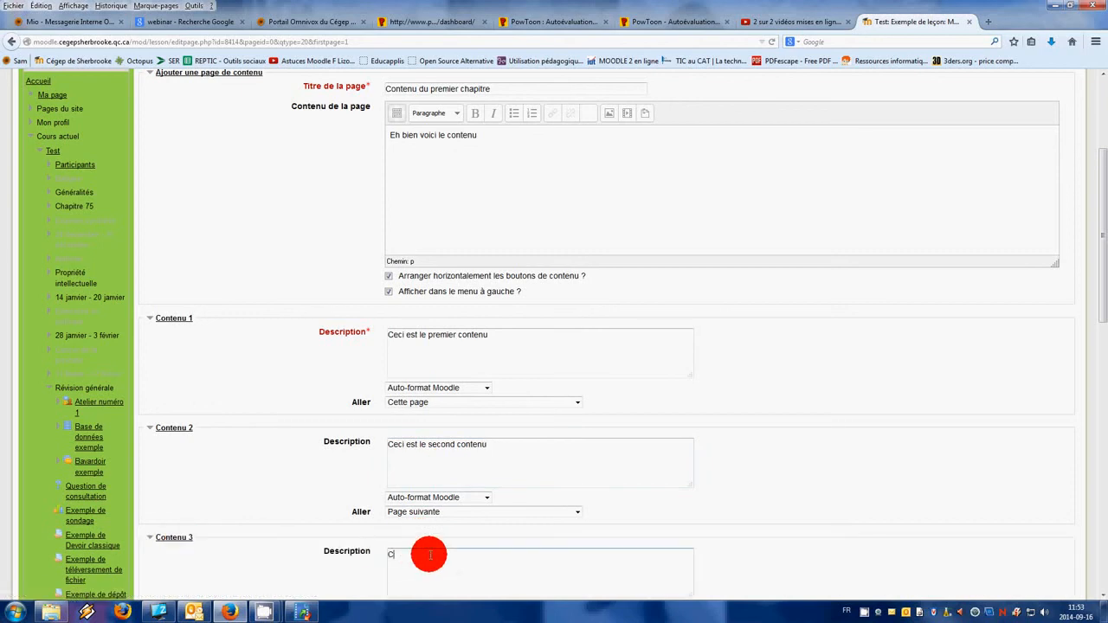
type("eci est le troisième contenue")
scroll(347, 519, "down", 3)
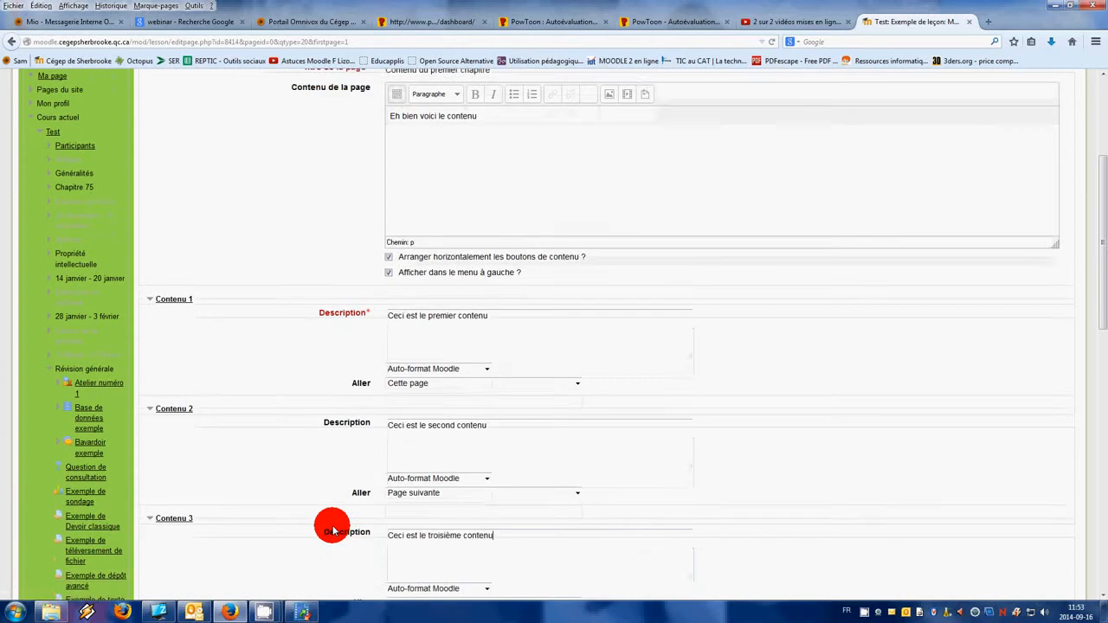
scroll(350, 520, "down", 3)
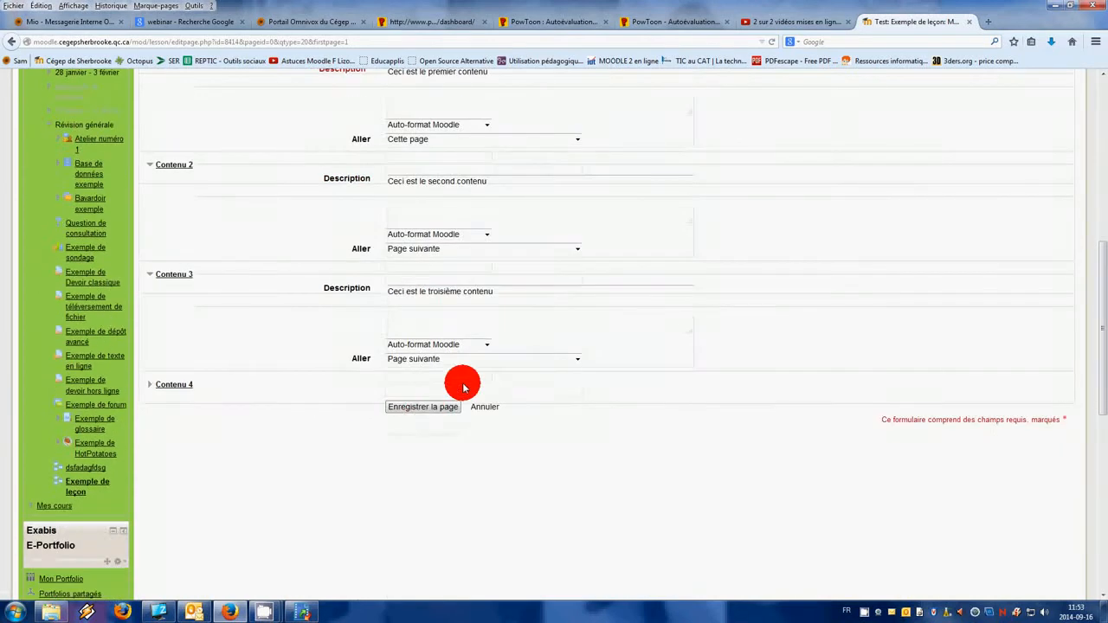
left_click(437, 411)
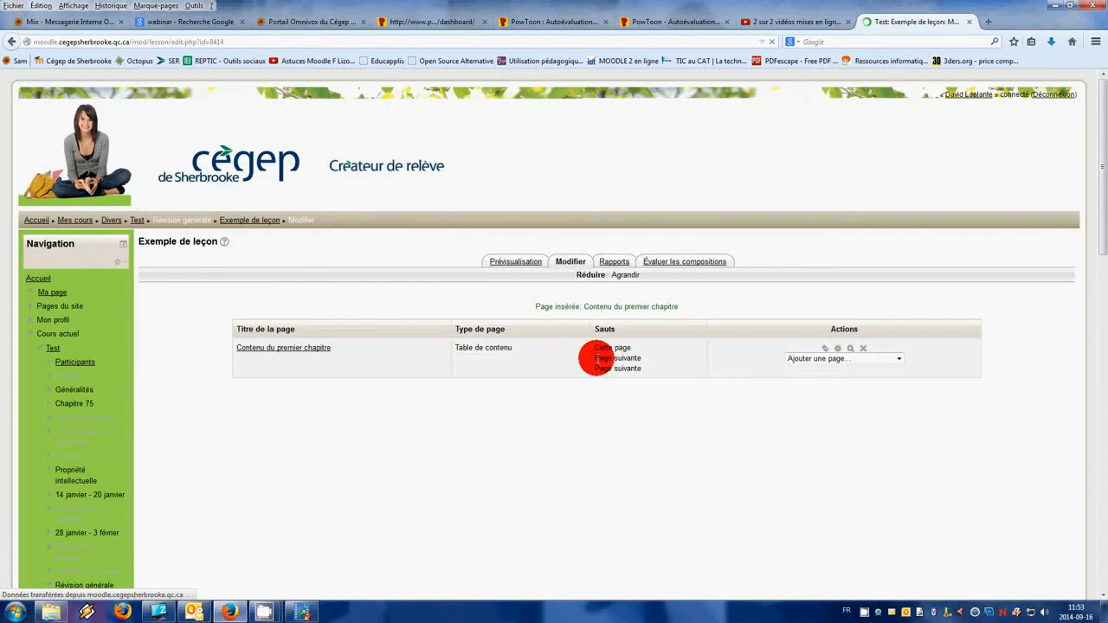
Add a Choix multiples question page after the content page, titled "Pade de questions", with the content "Ceci est une page de questions".
left_click(897, 361)
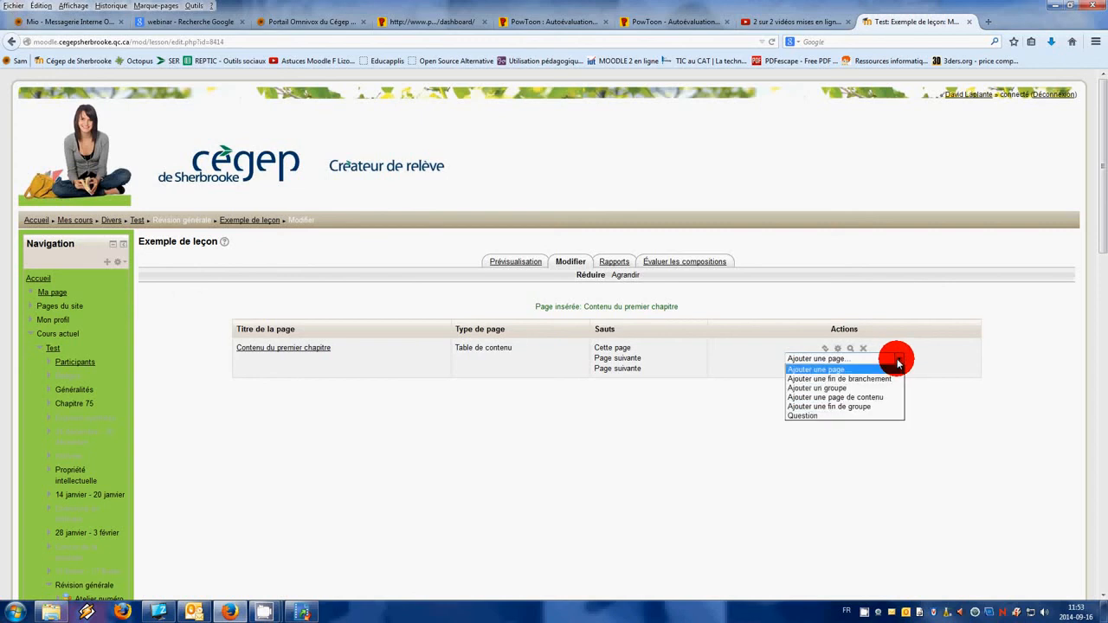
left_click(831, 417)
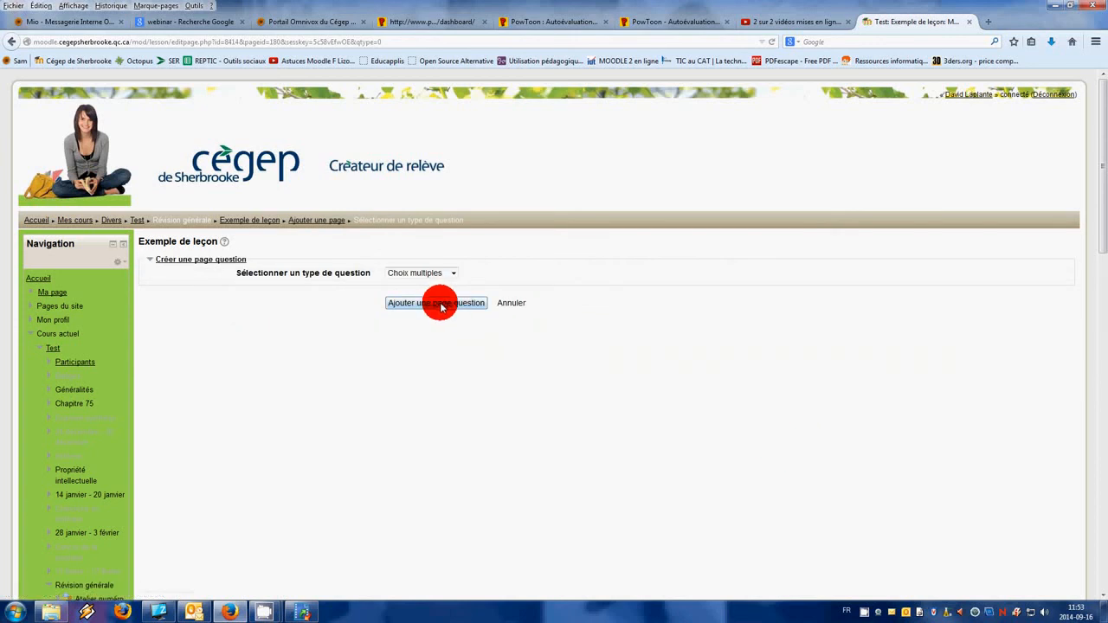
left_click(457, 305)
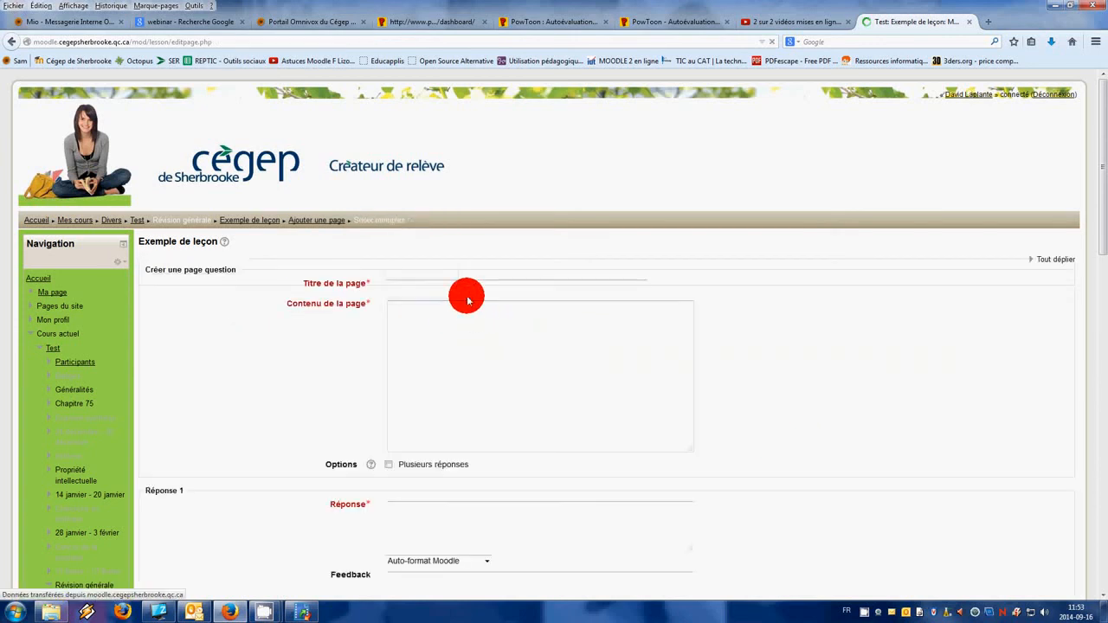
left_click(458, 287)
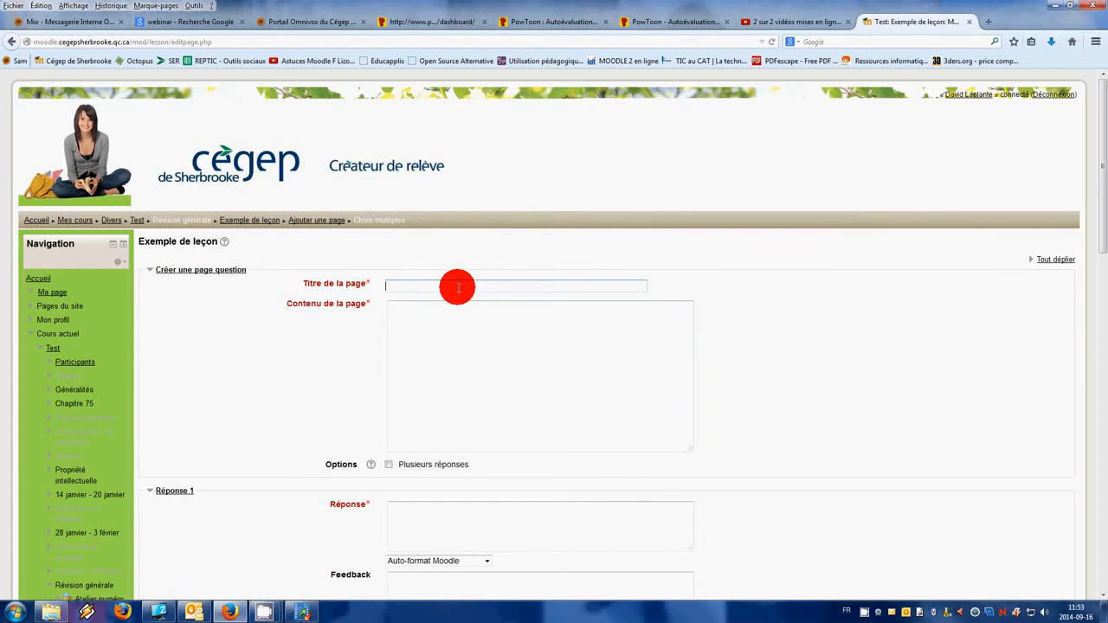
type("Pade de ques")
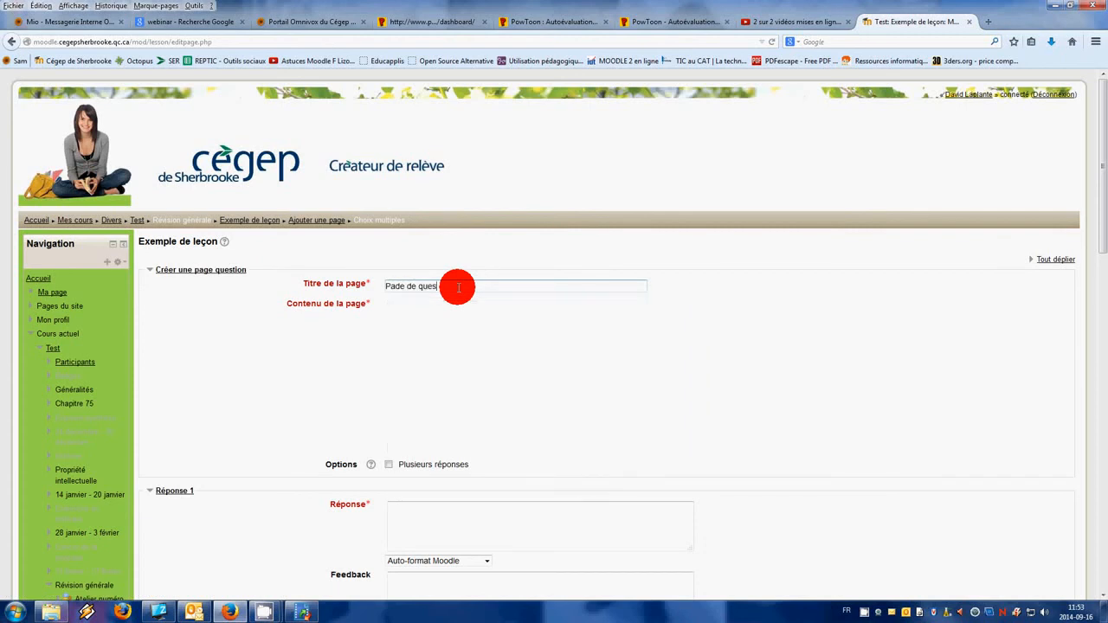
type("tions")
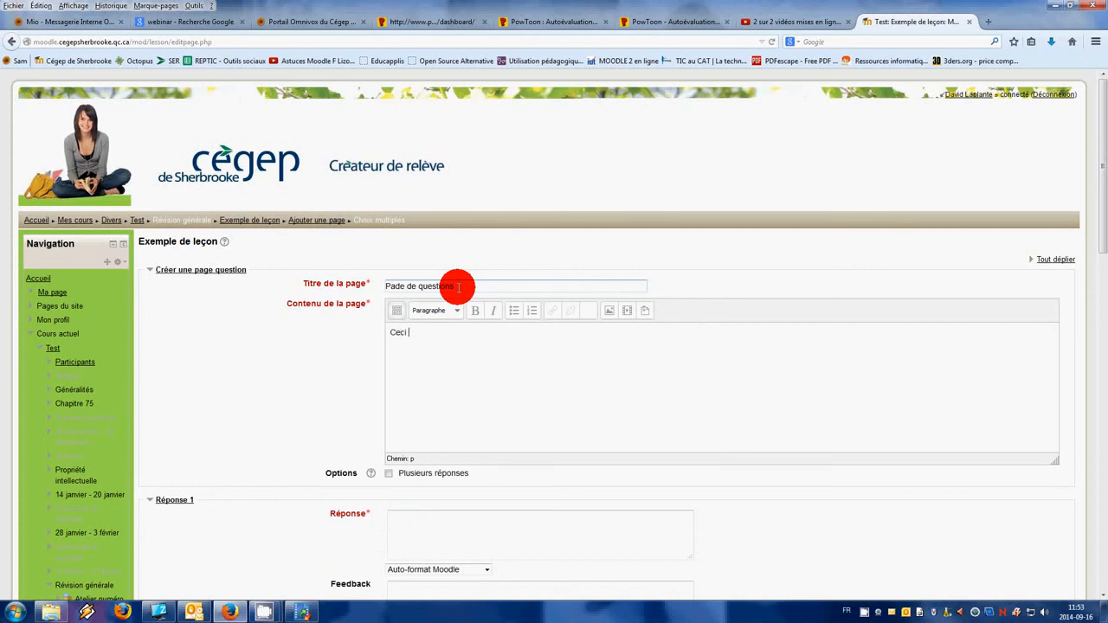
type("est une page de questions")
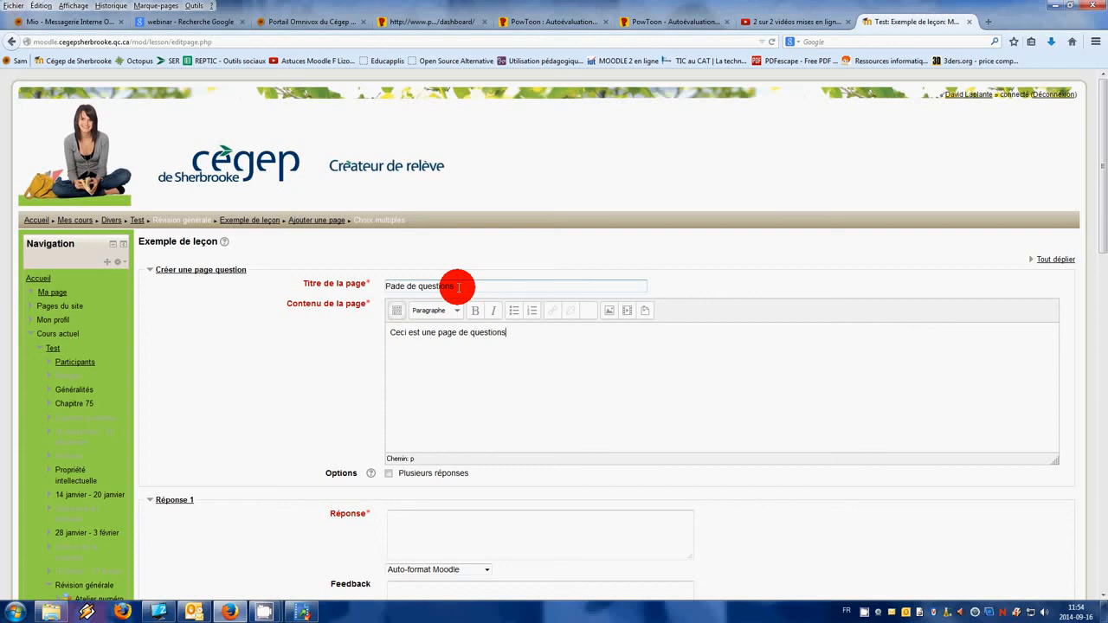
Enter "Réponse 1" and "Réponse 2" as the first two answers of the multiple-choice question and save the page.
left_click(424, 524)
scroll(476, 517, "down", 3)
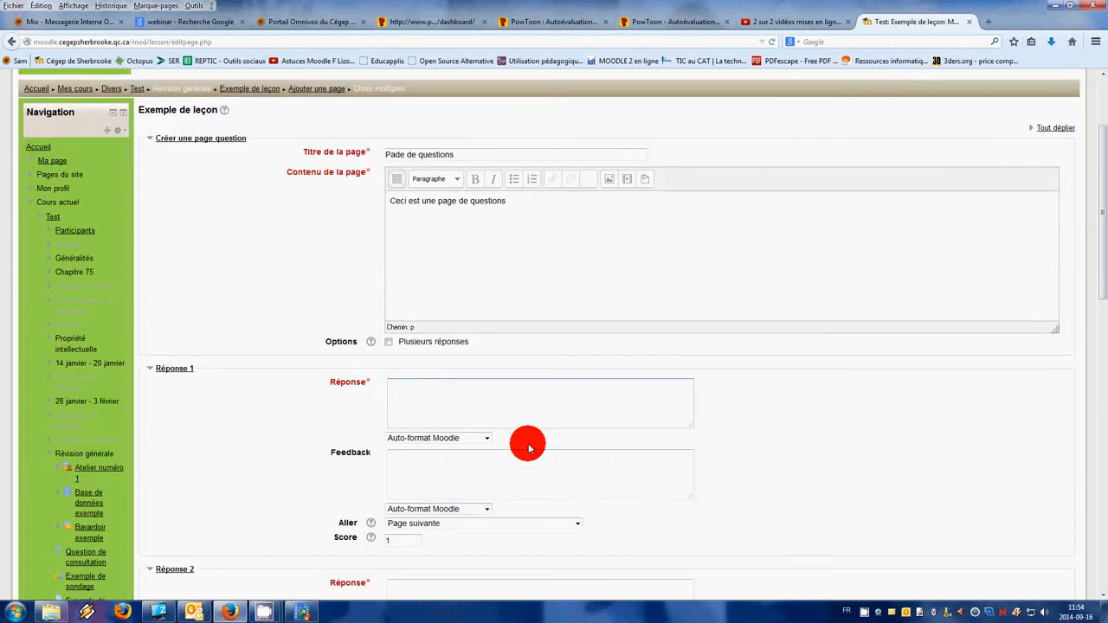
type("Réponse 1")
scroll(446, 537, "down", 3)
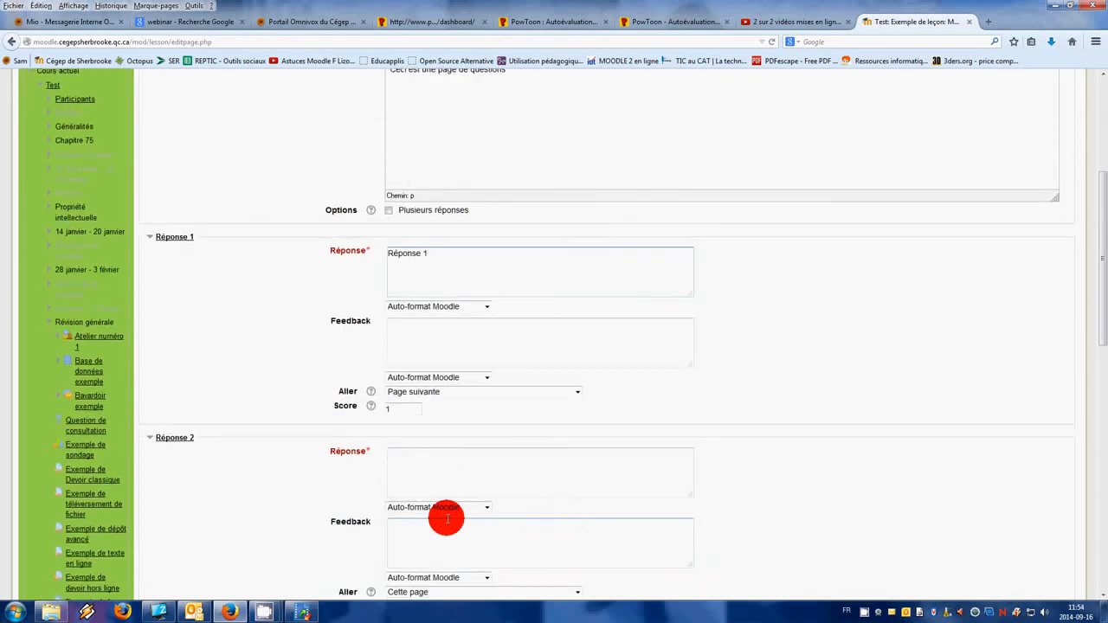
left_click(452, 474)
type("Réponse 2")
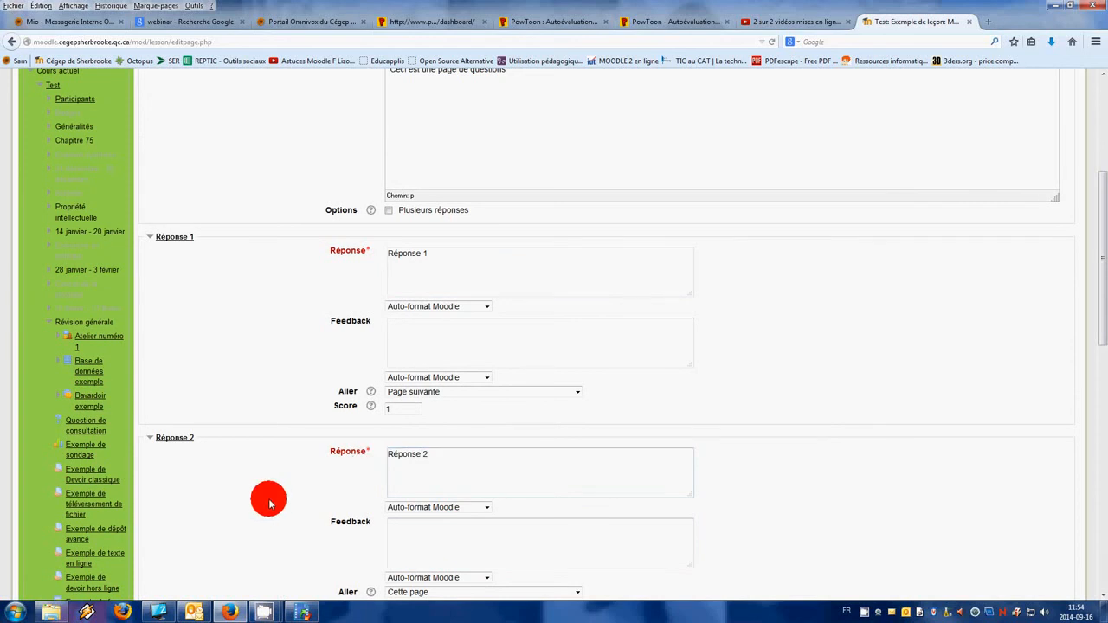
scroll(338, 463, "down", 5)
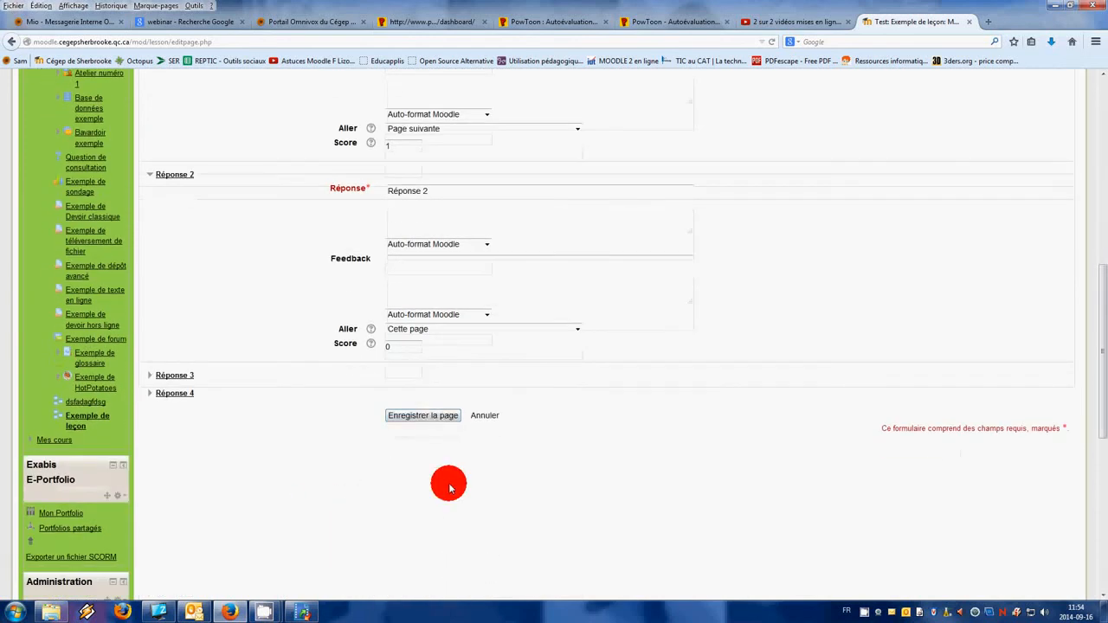
left_click(435, 420)
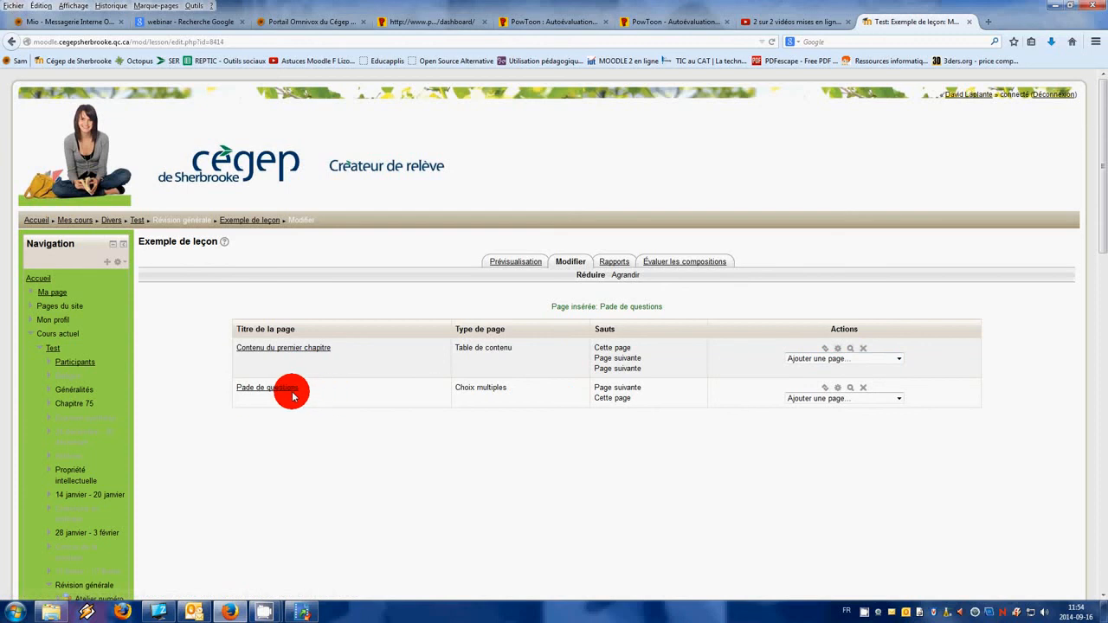
Open the "Pade de questions" page for editing, correct its title to "Page de questions" and save the page.
left_click(248, 389)
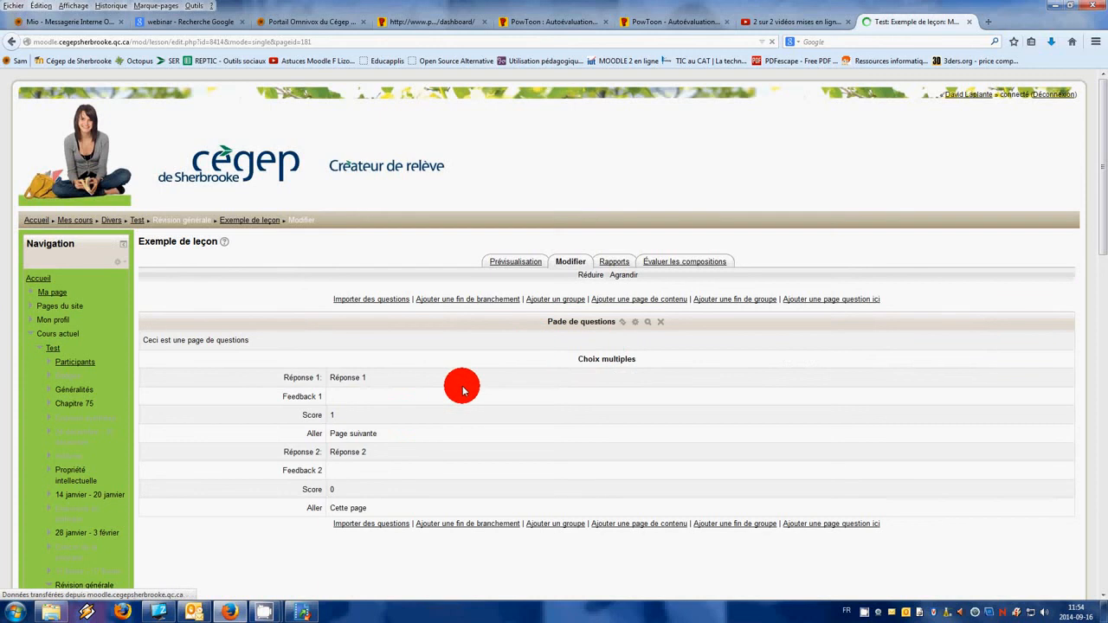
scroll(489, 392, "down", 2)
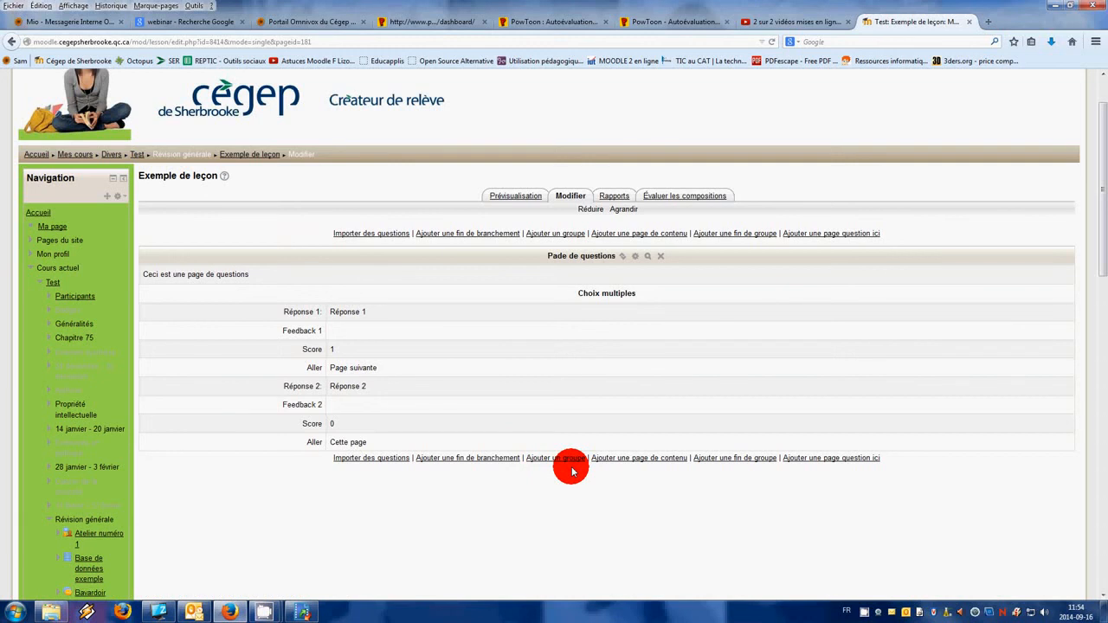
left_click(634, 258)
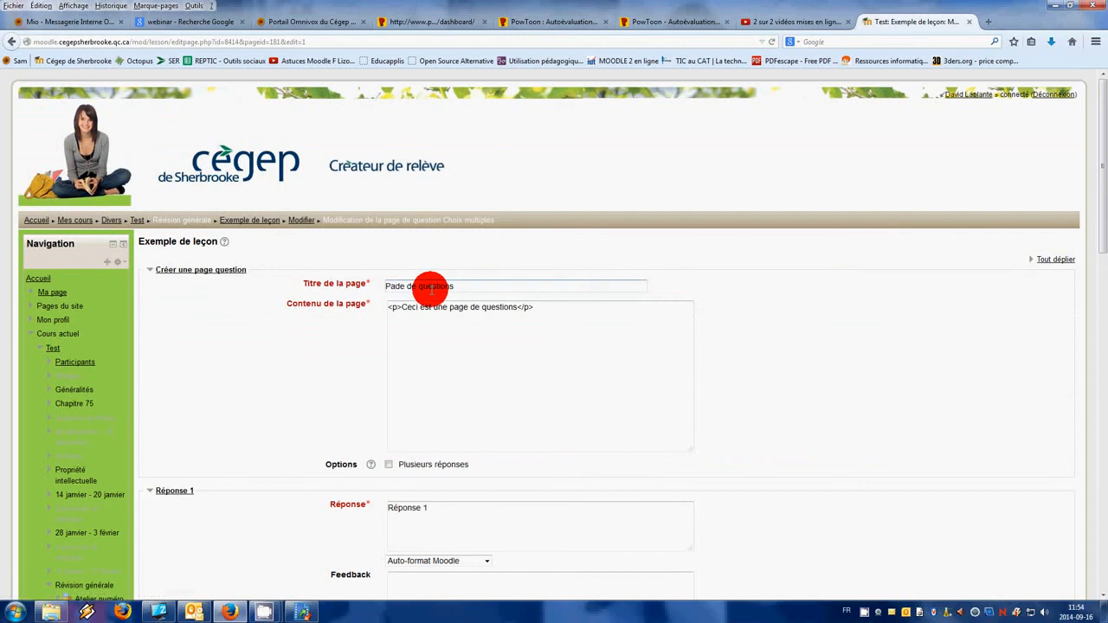
scroll(586, 440, "down", 10)
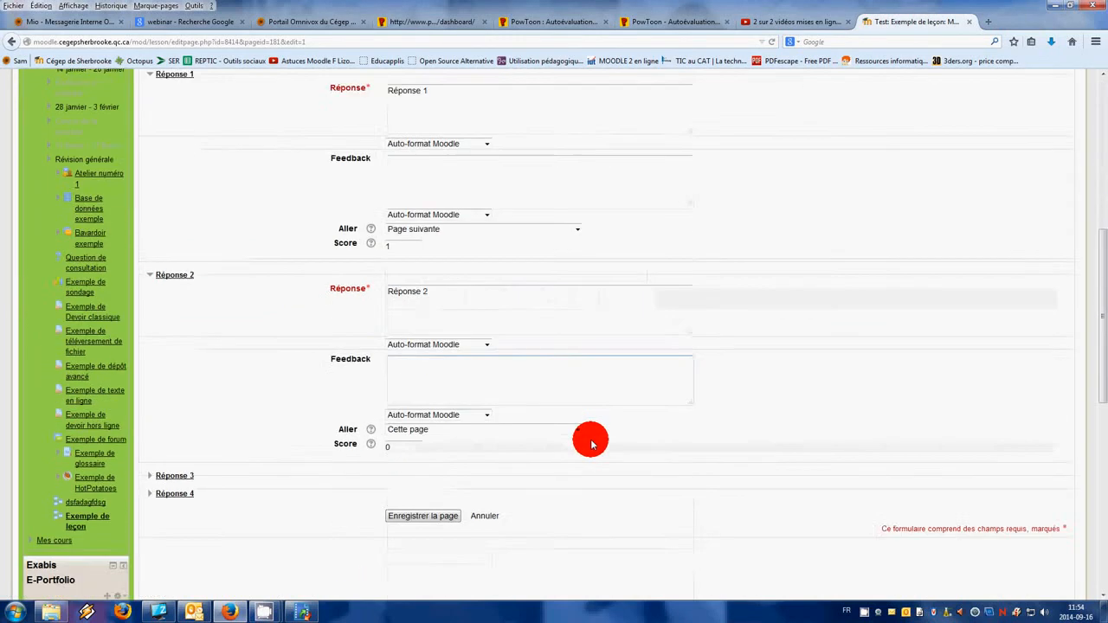
left_click(430, 251)
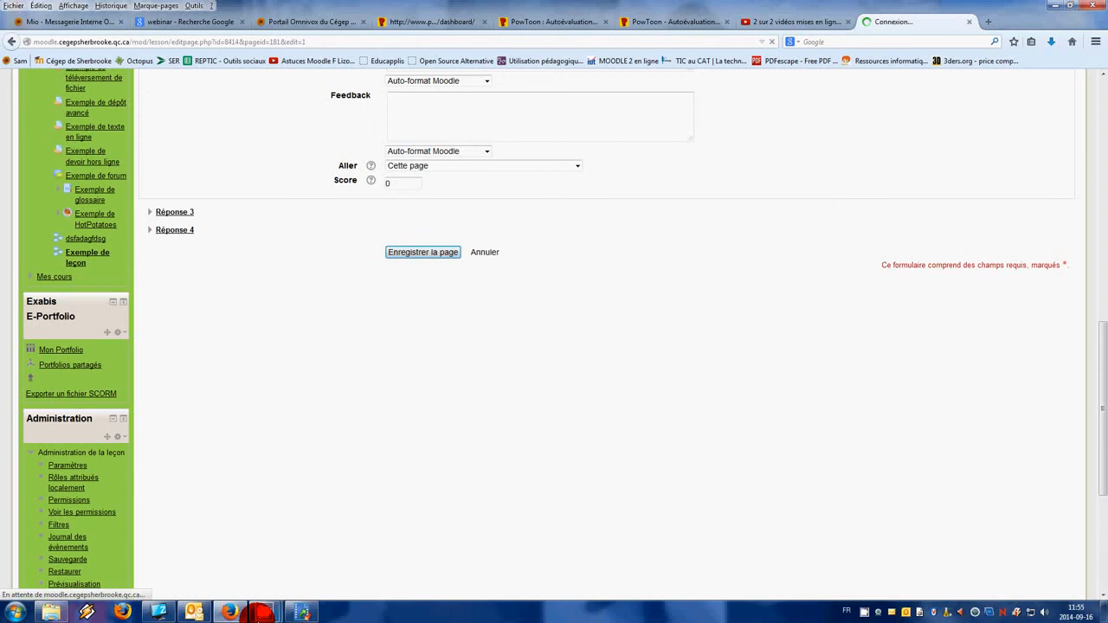
mouse_move(263, 613)
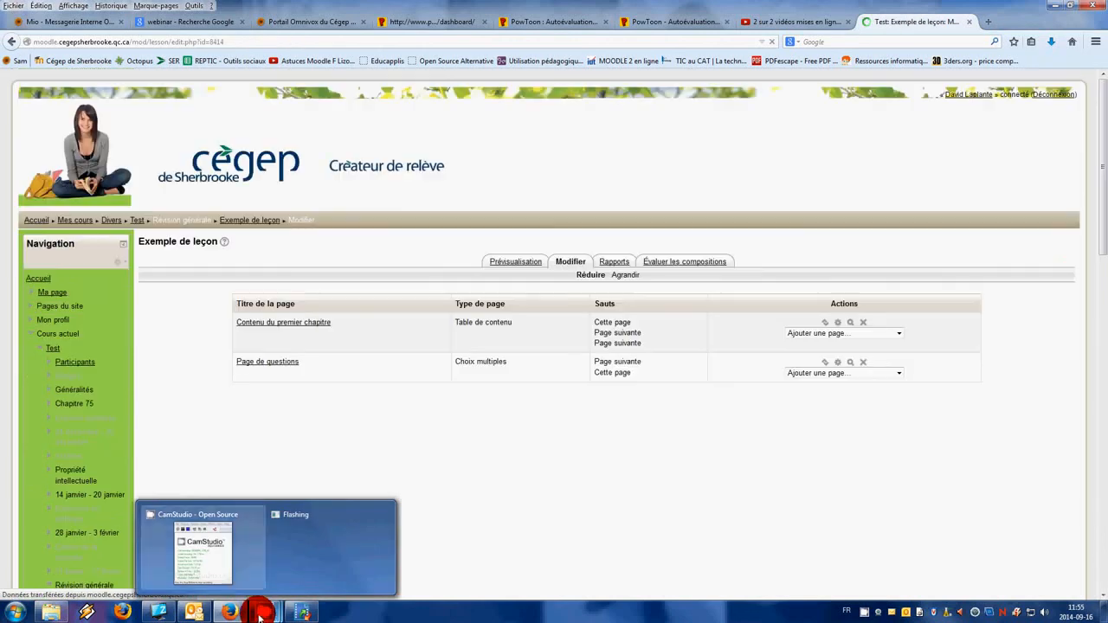